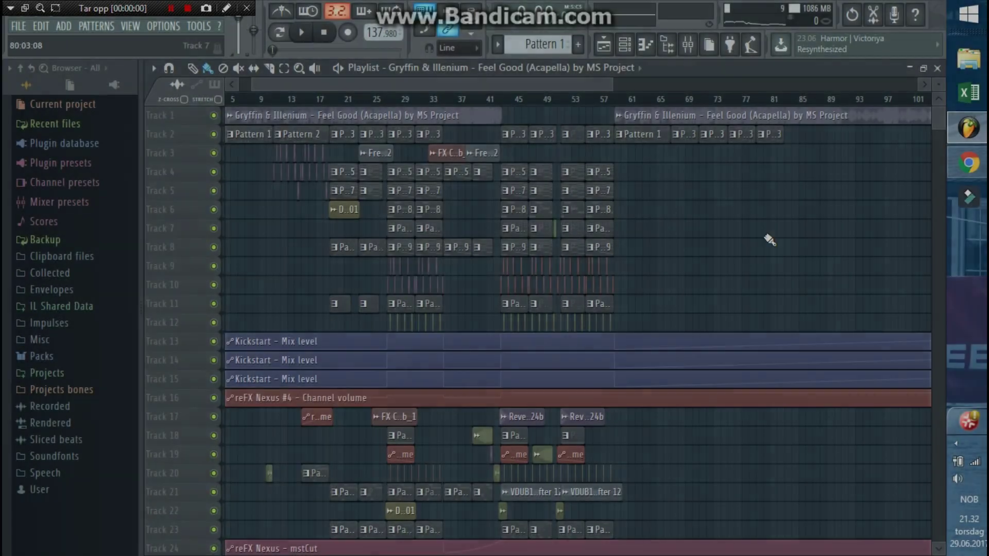
{"action": "scroll", "coordinate": [764, 235], "scroll_direction": "down", "scroll_amount": 5}
{"action": "scroll", "coordinate": [767, 237], "scroll_direction": "up", "scroll_amount": 5}
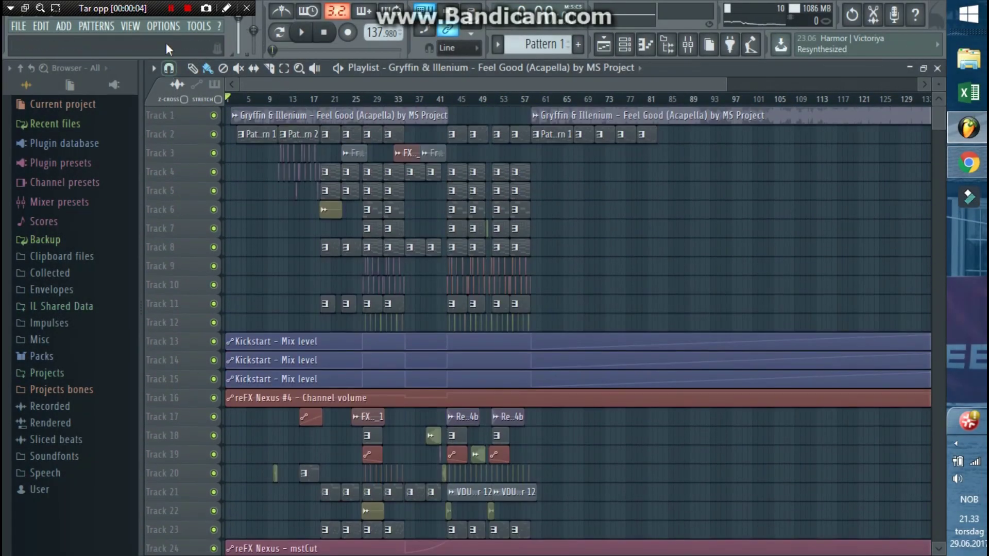
{"action": "left_click", "coordinate": [171, 9]}
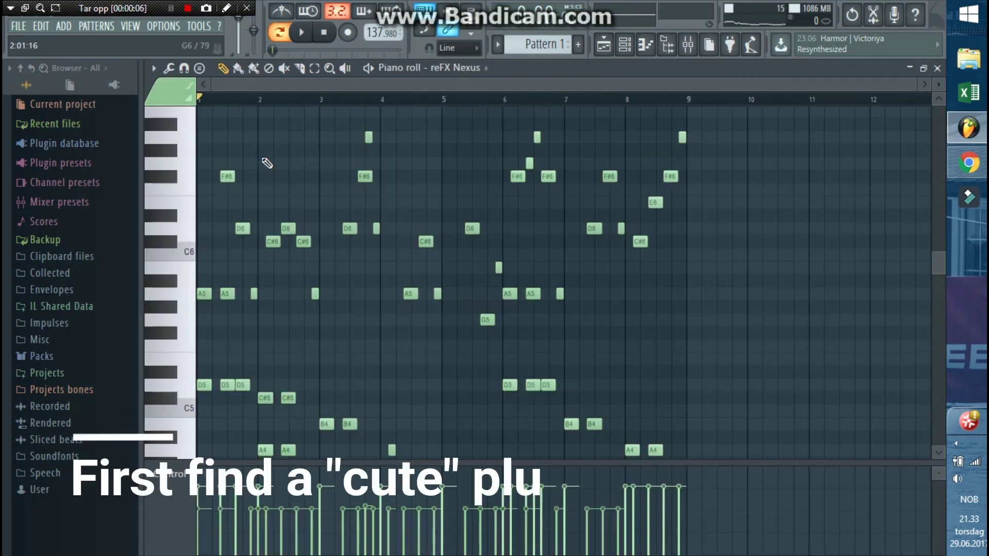
Step: Open the first reFX Nexus instrument from the channel rack and audition its loaded preset with a test note
{"action": "left_click", "coordinate": [625, 45]}
{"action": "scroll", "coordinate": [480, 273], "scroll_direction": "up", "scroll_amount": 10}
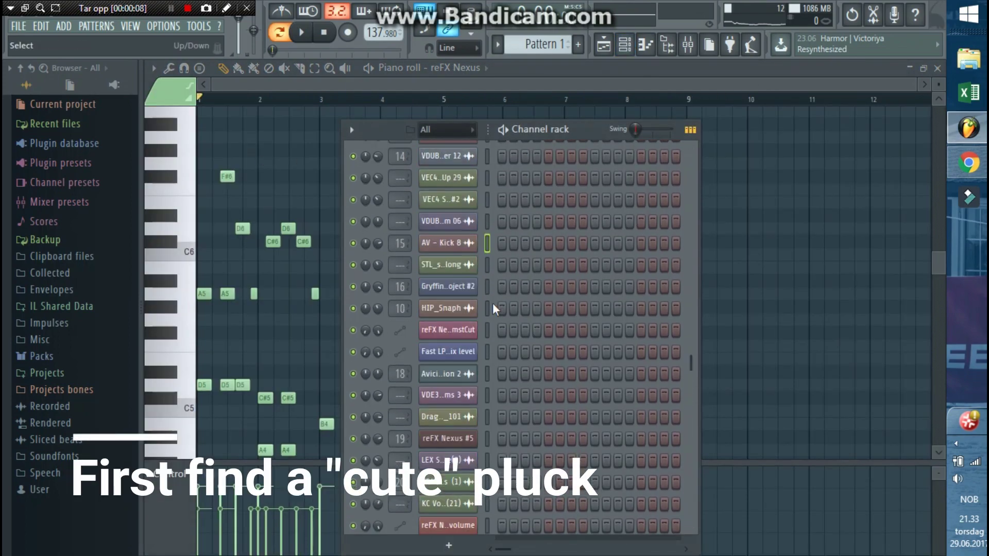
{"action": "left_click", "coordinate": [446, 171]}
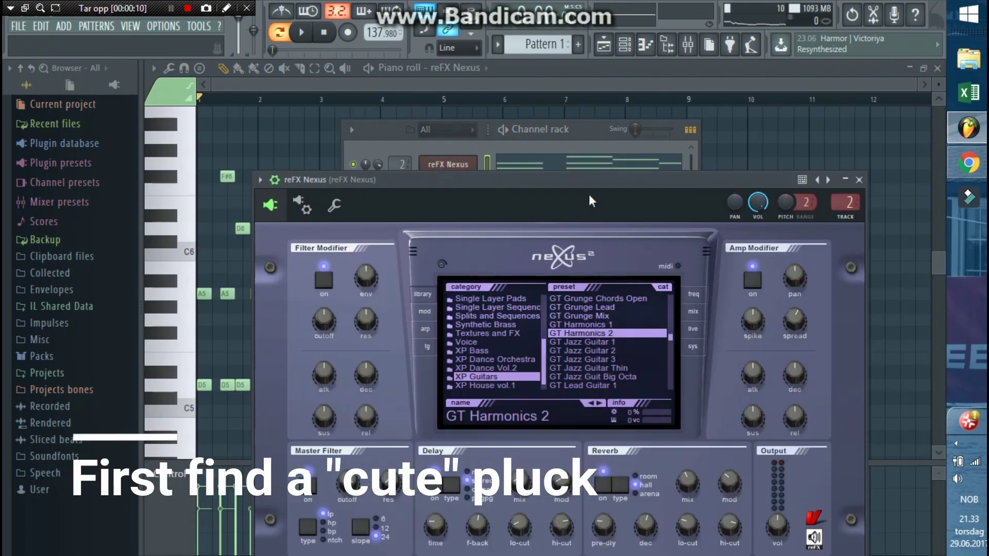
{"action": "left_click_drag", "start_coordinate": [584, 181], "coordinate": [583, 199]}
{"action": "key", "text": "e"}
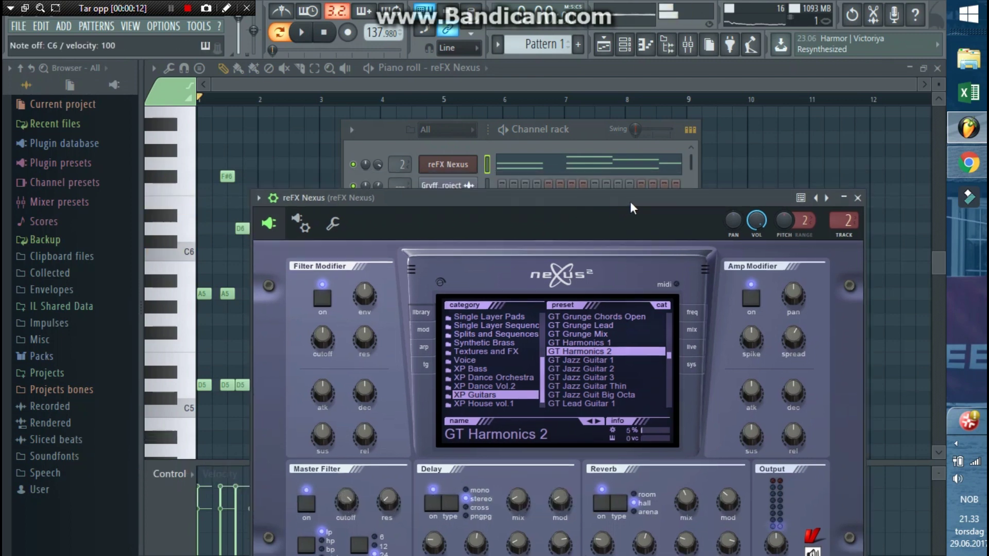
Step: Leave the instrument window and play the Pattern 1 reFX Nexus pluck melody in the piano roll
{"action": "left_click", "coordinate": [769, 150]}
{"action": "scroll", "coordinate": [299, 145], "scroll_direction": "down", "scroll_amount": 2}
{"action": "scroll", "coordinate": [314, 126], "scroll_direction": "up", "scroll_amount": 1}
{"action": "key", "text": "space"}
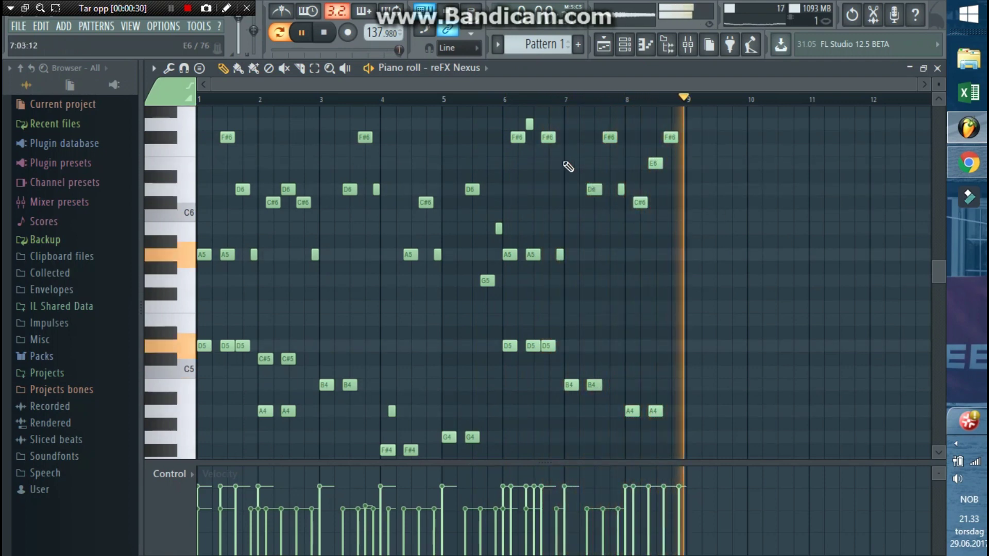
Step: Play the Pattern 3 build-up melody of reFX Nexus and examine its notes in the piano roll
{"action": "key", "text": "space"}
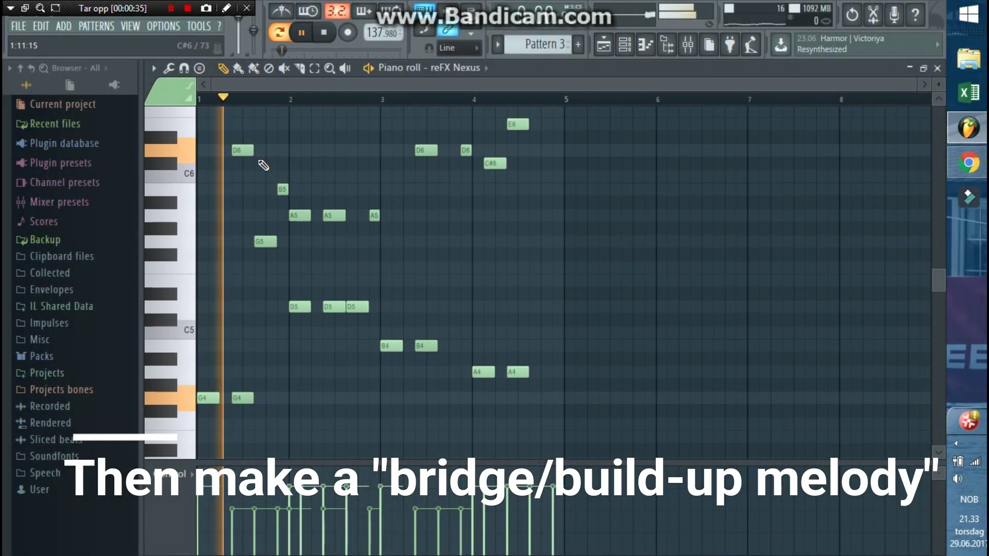
{"action": "scroll", "coordinate": [264, 163], "scroll_direction": "down", "scroll_amount": 1}
{"action": "scroll", "coordinate": [268, 164], "scroll_direction": "up", "scroll_amount": 1}
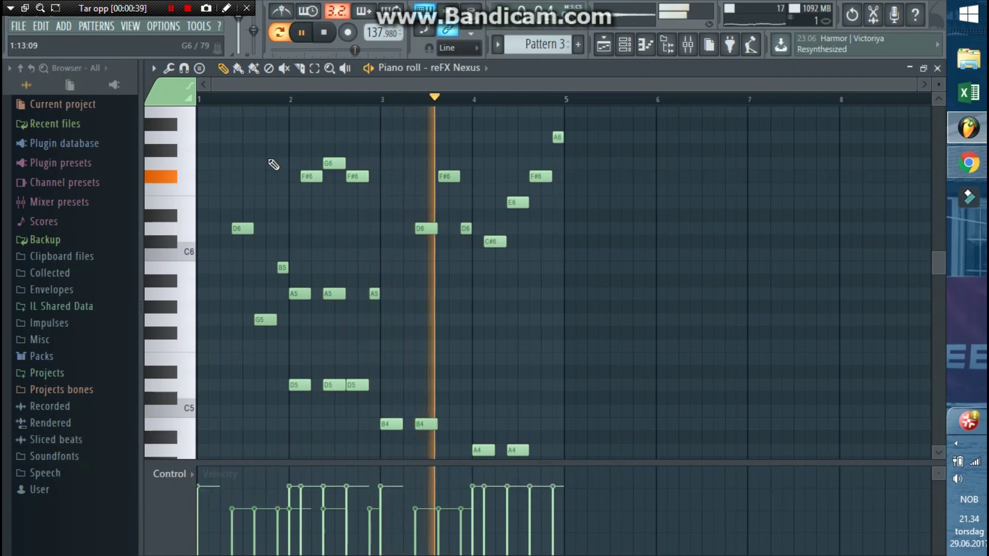
{"action": "scroll", "coordinate": [544, 211], "scroll_direction": "down", "scroll_amount": 1}
{"action": "scroll", "coordinate": [547, 214], "scroll_direction": "up", "scroll_amount": 1}
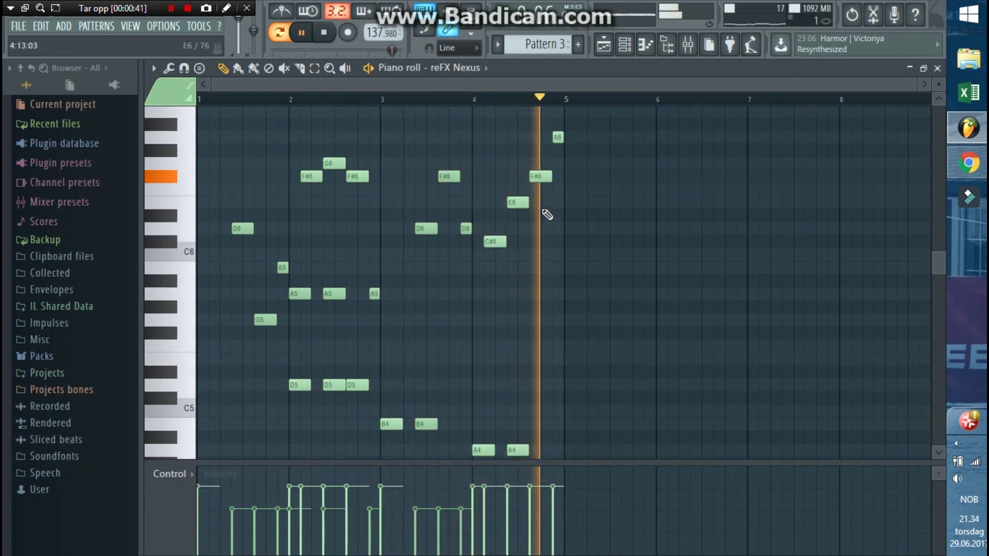
Step: Listen to the Pattern 5 TruePianos chords in the piano roll and stop playback
{"action": "key", "text": "space"}
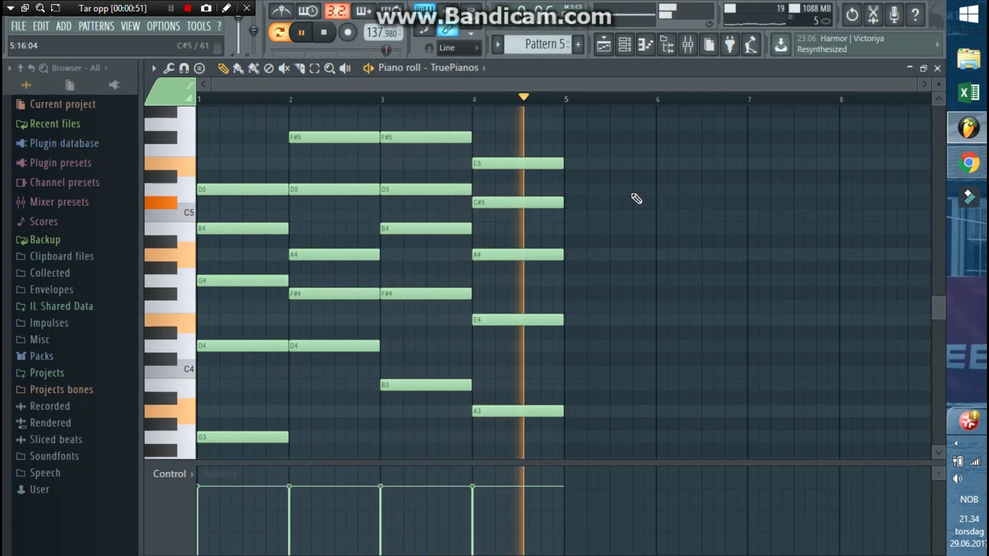
{"action": "key", "text": "space"}
{"action": "left_click", "coordinate": [171, 9]}
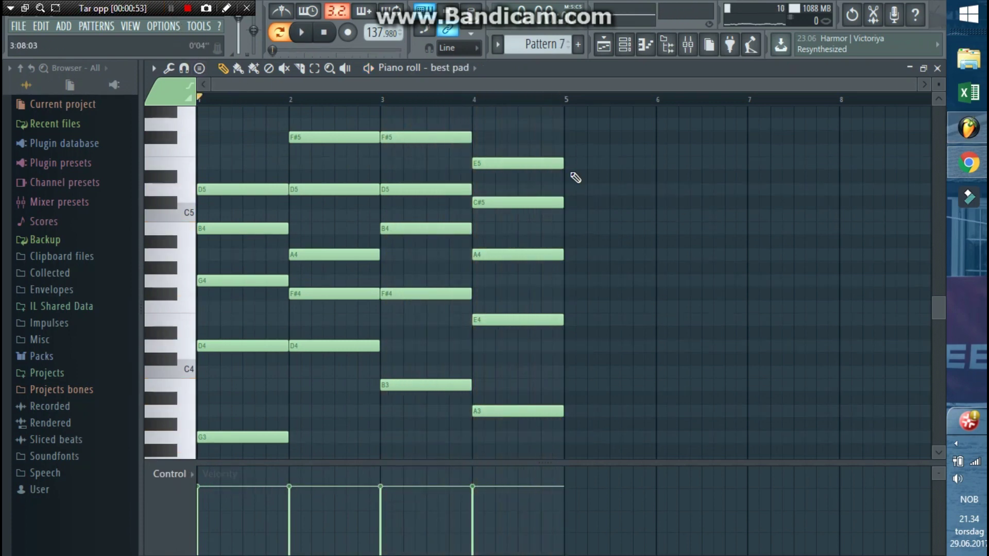
Step: Listen to the Pattern 7 chords on the best pad channel and the Pattern 10 chords on the egenlagd channel
{"action": "right_click", "coordinate": [664, 204]}
{"action": "key", "text": "space"}
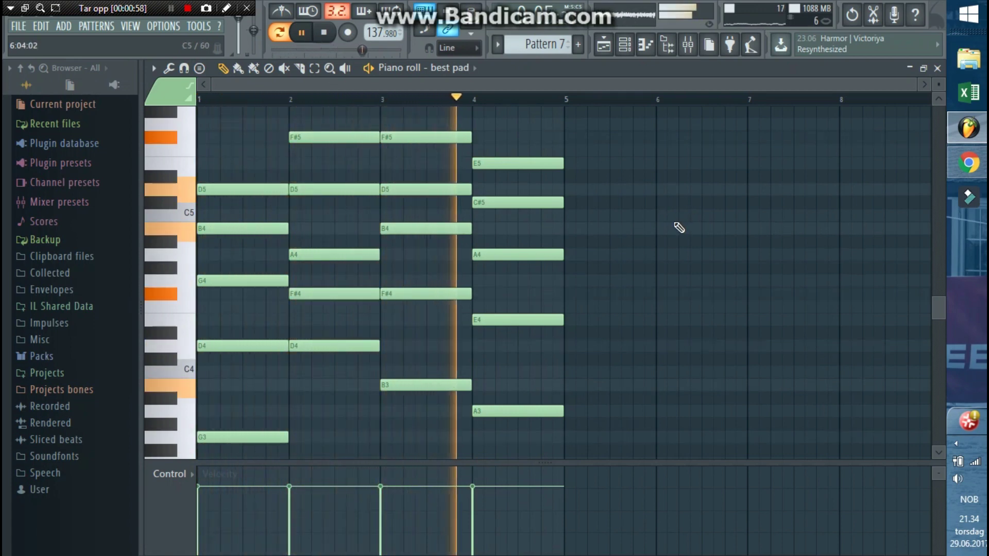
{"action": "key", "text": "space"}
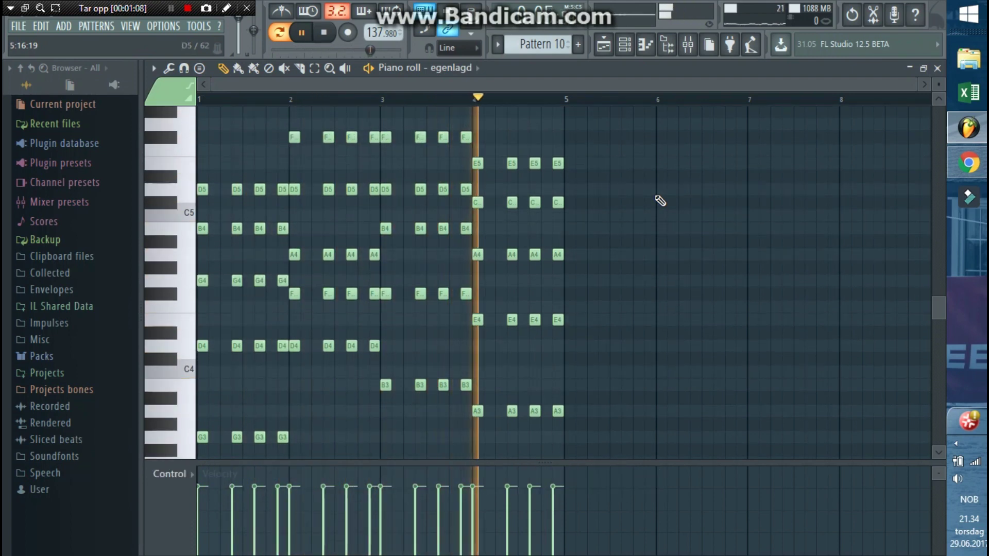
{"action": "key", "text": "space"}
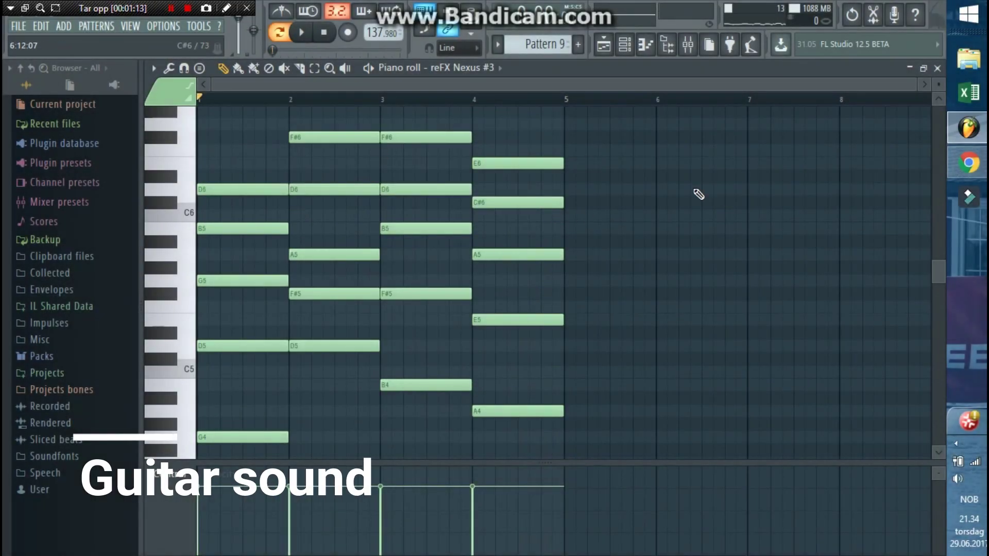
Step: Play the Pattern 9 guitar chords and open the reFX Nexus #3 instrument to check which preset it uses
{"action": "key", "text": "space"}
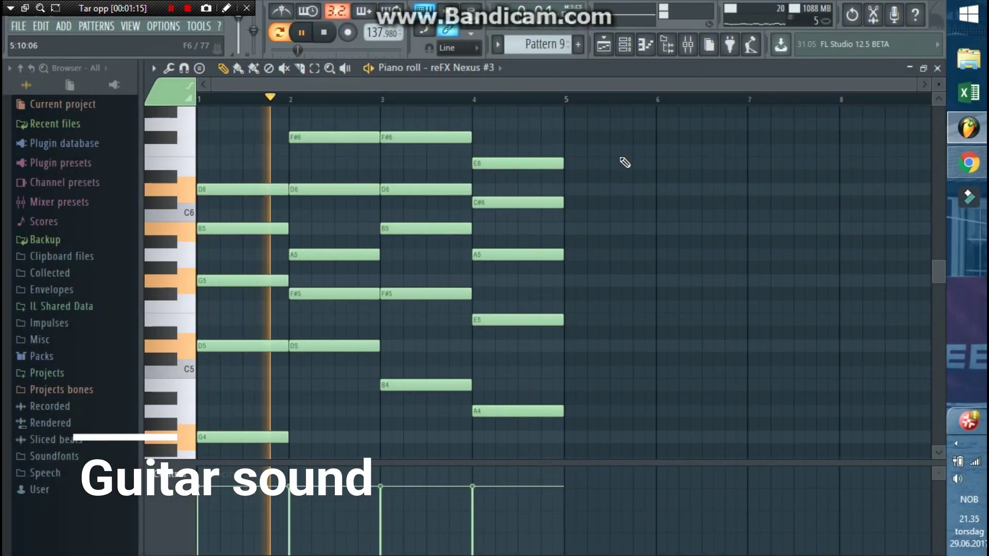
{"action": "left_click", "coordinate": [624, 44]}
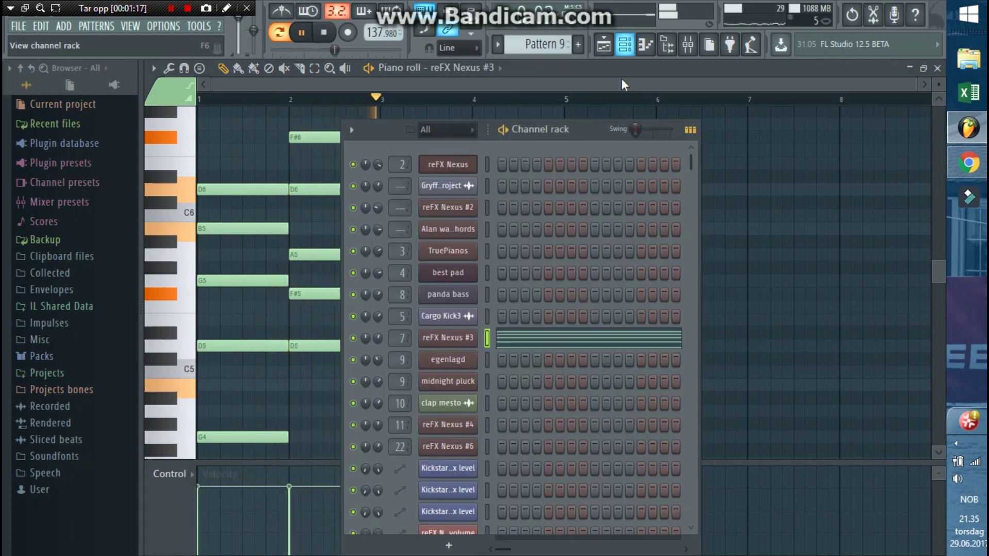
{"action": "left_click", "coordinate": [471, 339]}
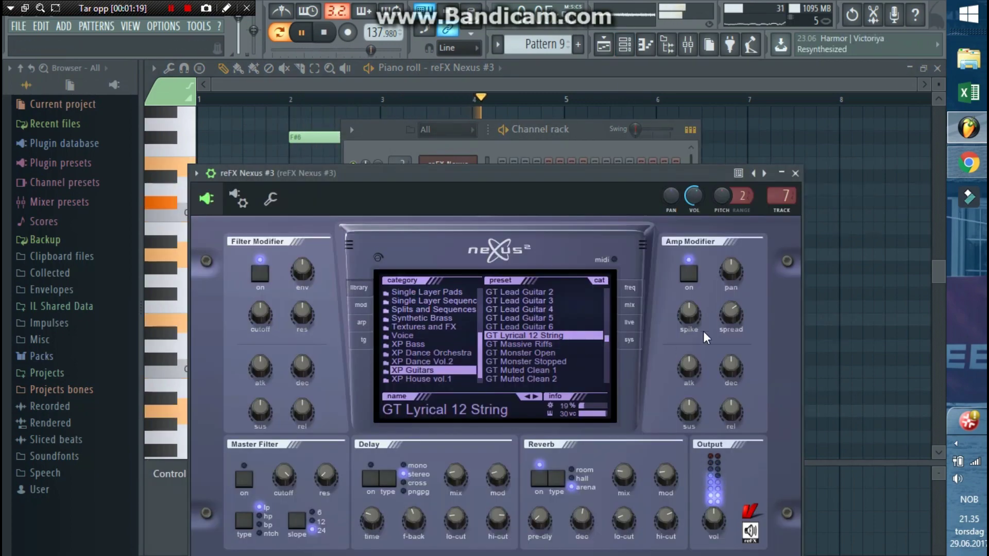
{"action": "left_click", "coordinate": [841, 237]}
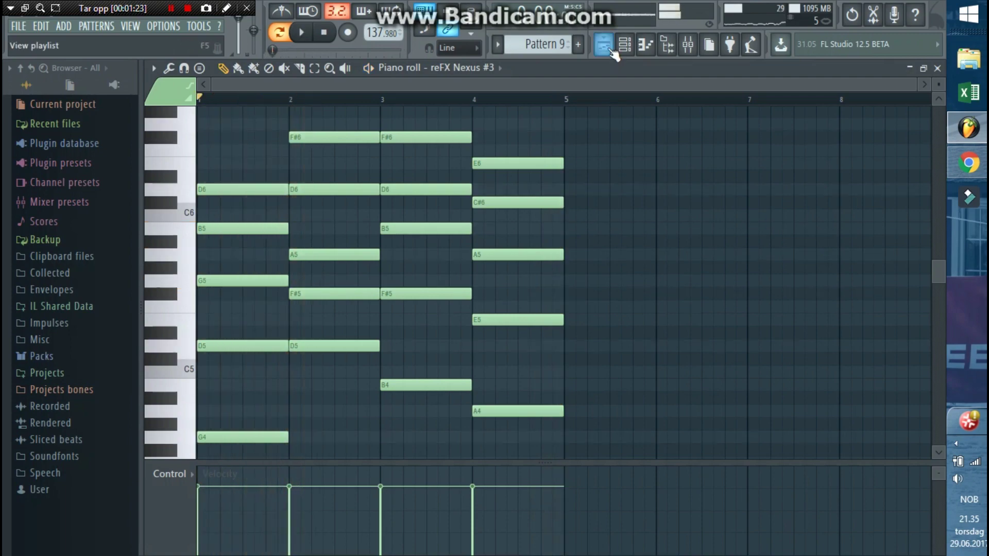
Step: Switch to the playlist and play the sub bass Pattern 8 clips on the soloed Track 6
{"action": "left_click", "coordinate": [603, 44]}
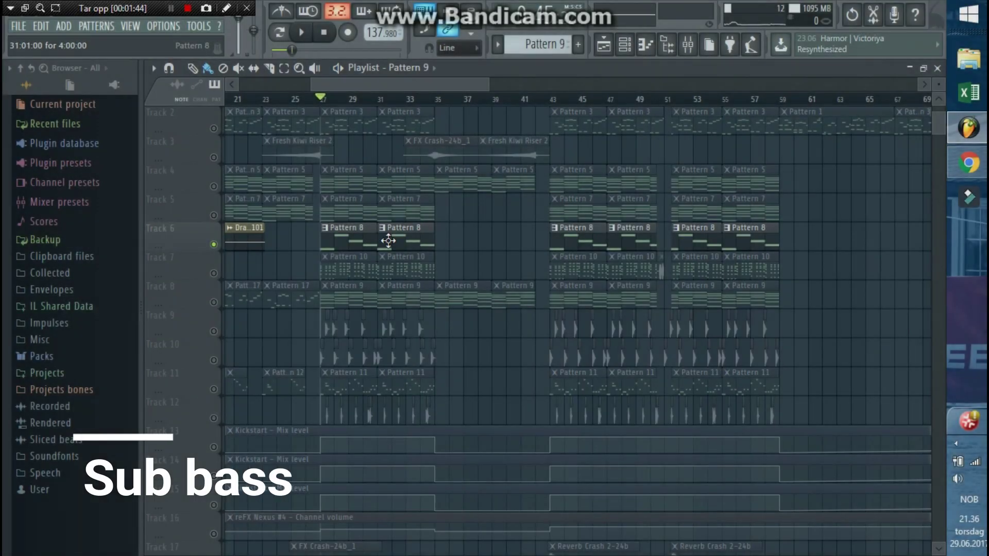
{"action": "scroll", "coordinate": [389, 241], "scroll_direction": "up", "scroll_amount": 3}
{"action": "key", "text": "space"}
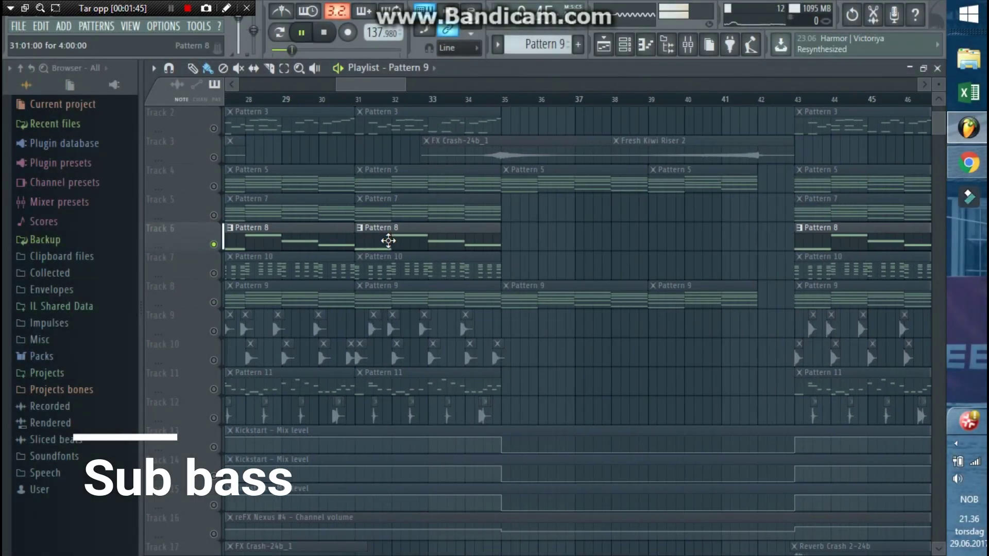
{"action": "scroll", "coordinate": [353, 270], "scroll_direction": "down", "scroll_amount": 2}
{"action": "scroll", "coordinate": [290, 271], "scroll_direction": "up", "scroll_amount": 3}
{"action": "scroll", "coordinate": [290, 270], "scroll_direction": "up", "scroll_amount": 1}
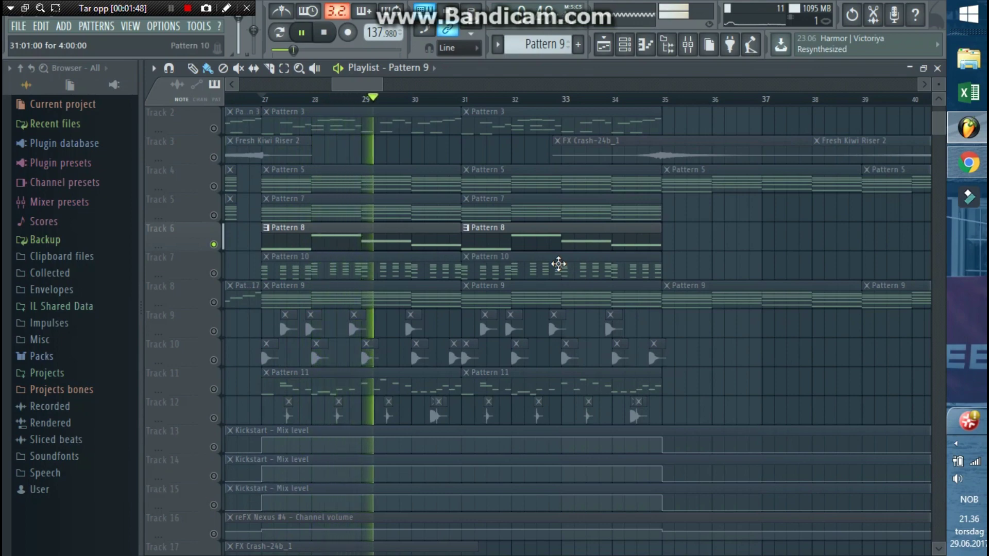
{"action": "left_click", "coordinate": [171, 9]}
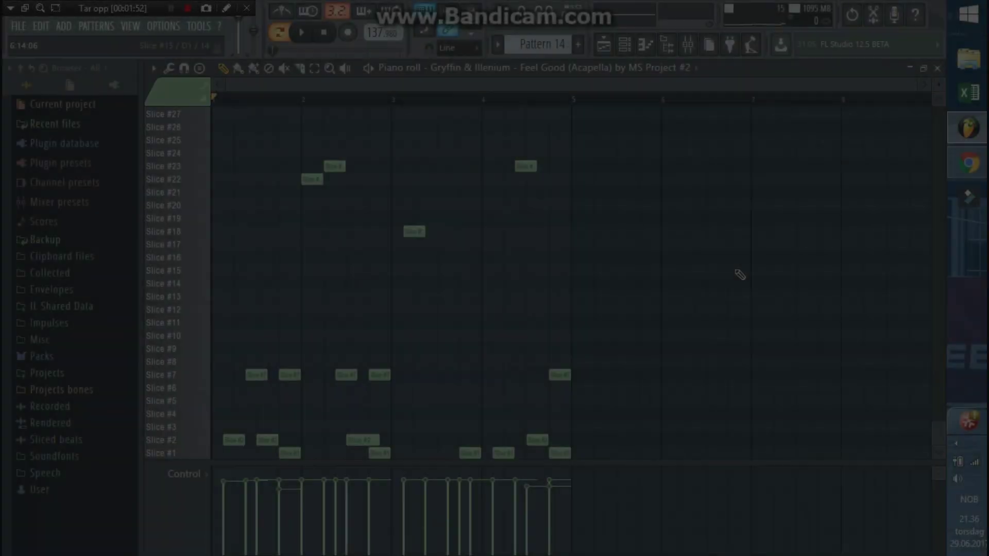
Step: Listen to the sliced acapella vocal chops of Pattern 14 and Pattern 15 in the piano roll
{"action": "scroll", "coordinate": [728, 285], "scroll_direction": "down", "scroll_amount": 4}
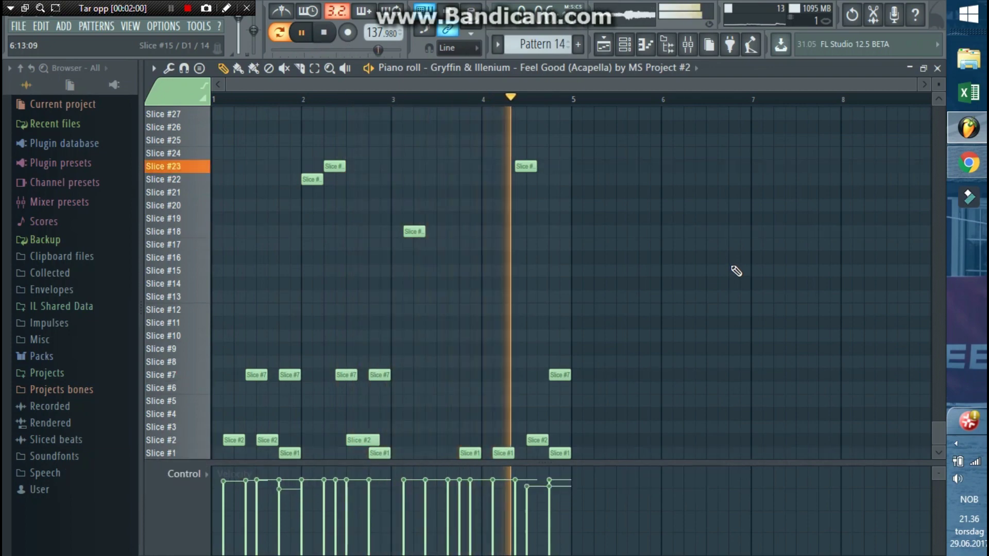
{"action": "key", "text": "space"}
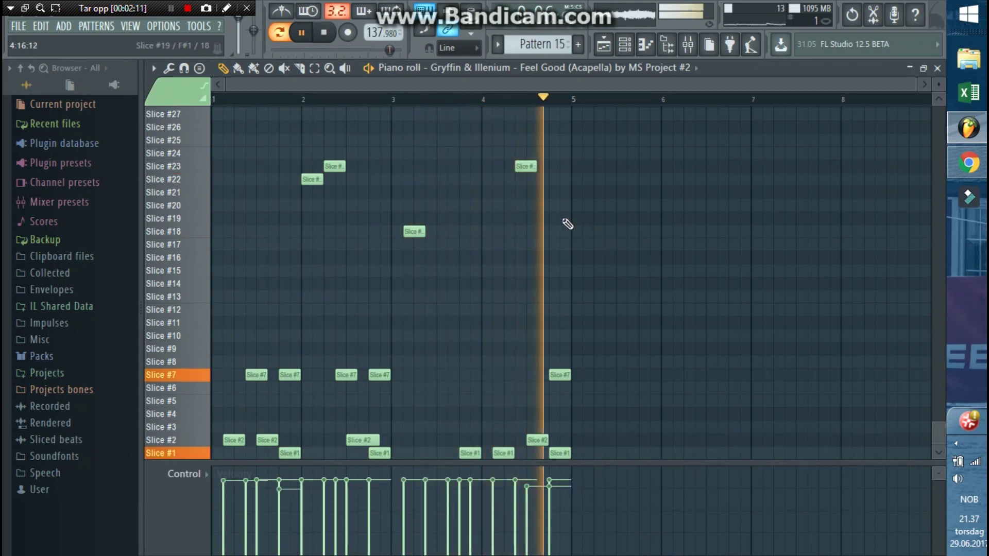
{"action": "left_click", "coordinate": [172, 8]}
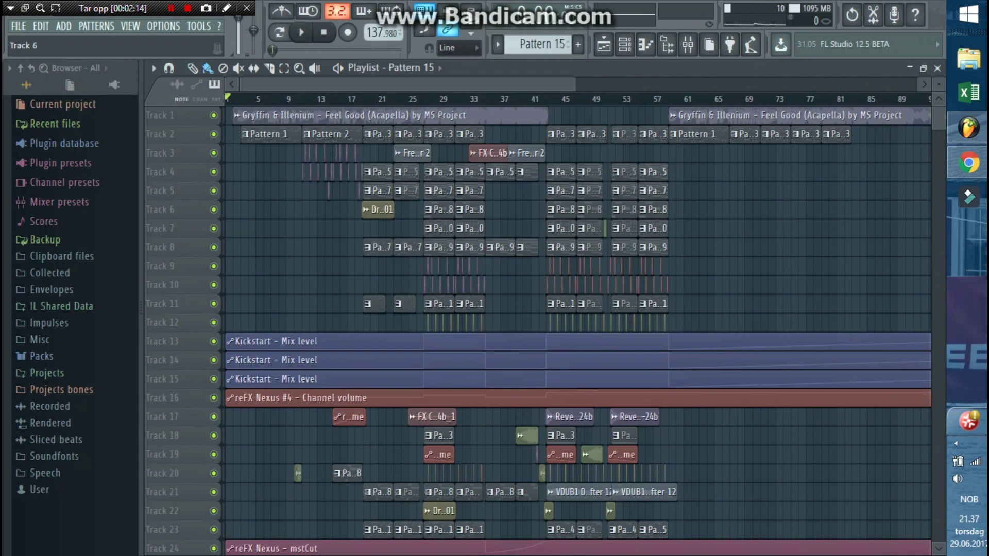
Step: Play through the full song arrangement in the playlist with all tracks active
{"action": "scroll", "coordinate": [184, 206], "scroll_direction": "up", "scroll_amount": 2}
{"action": "scroll", "coordinate": [184, 206], "scroll_direction": "up", "scroll_amount": 2}
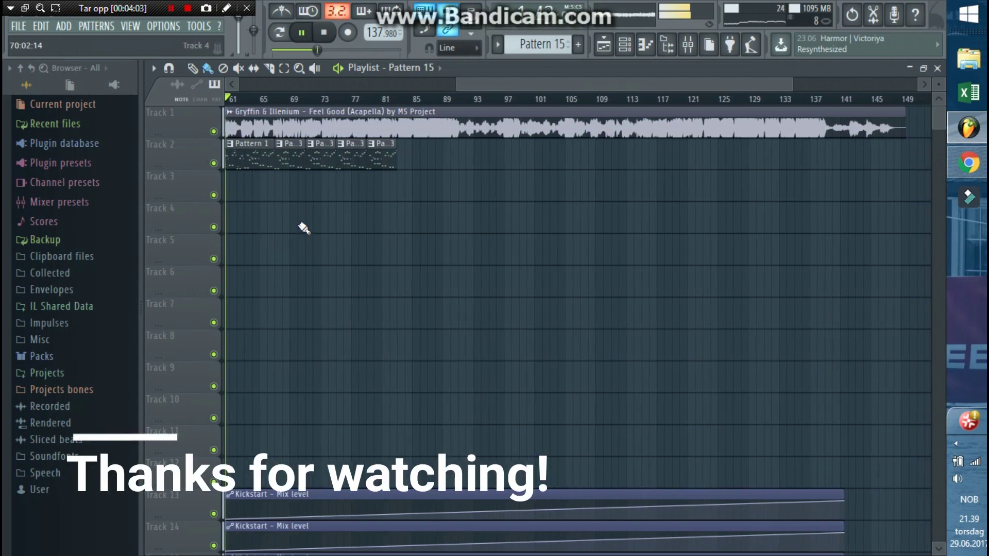
{"action": "left_click", "coordinate": [173, 8]}
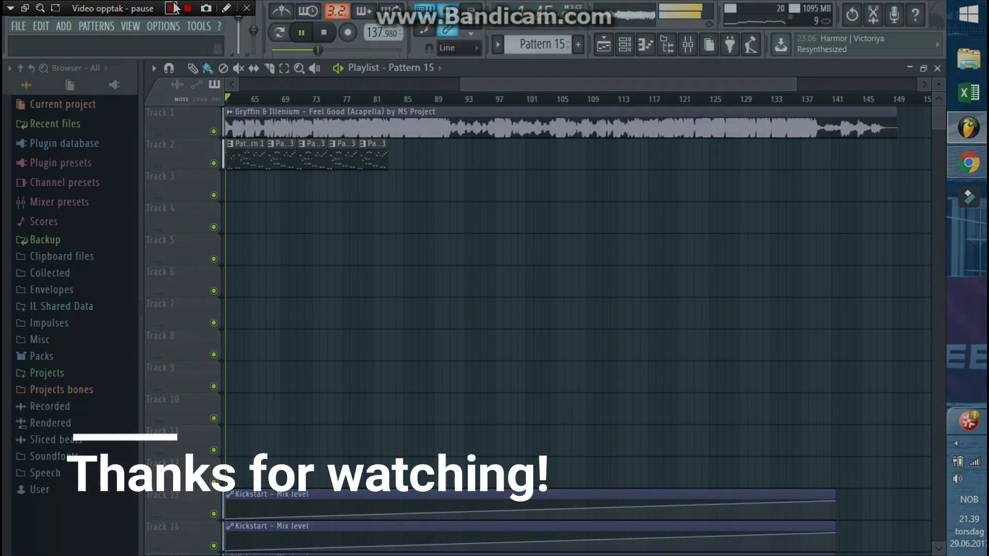